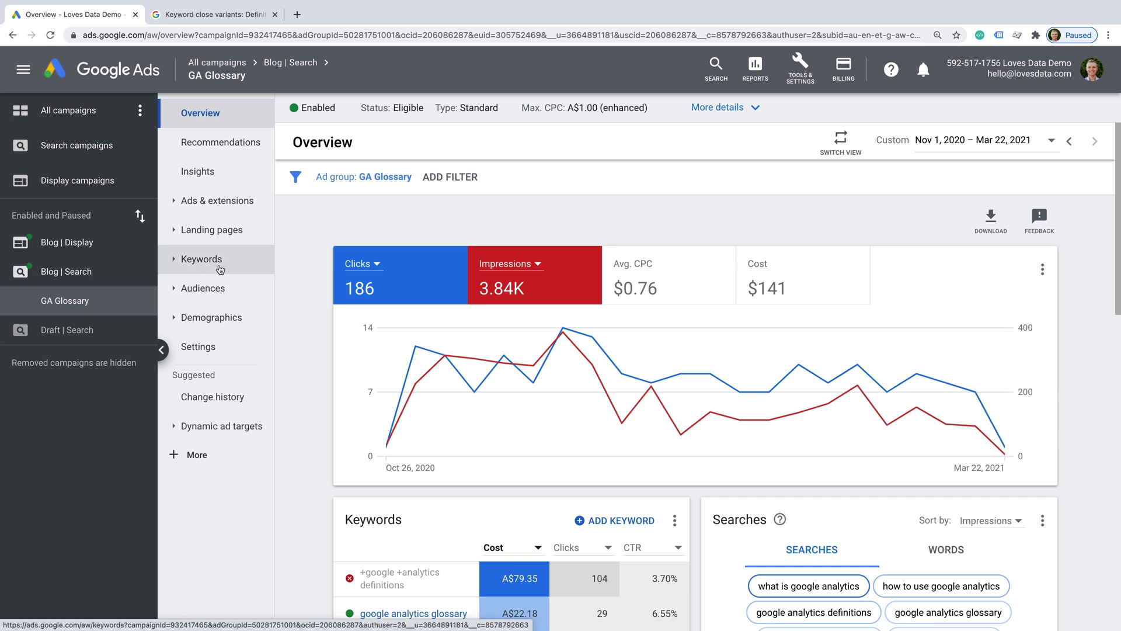
- Review the search terms that triggered the broad match keyword google analytics glossary in the GA Glossary ad group
click(202, 259)
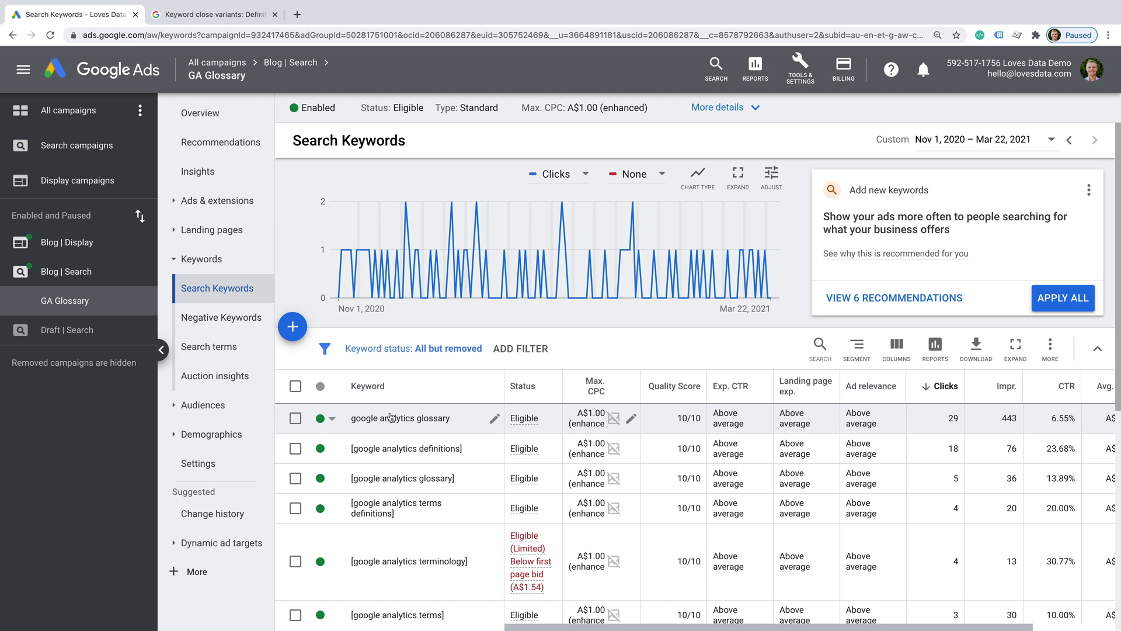
click(295, 419)
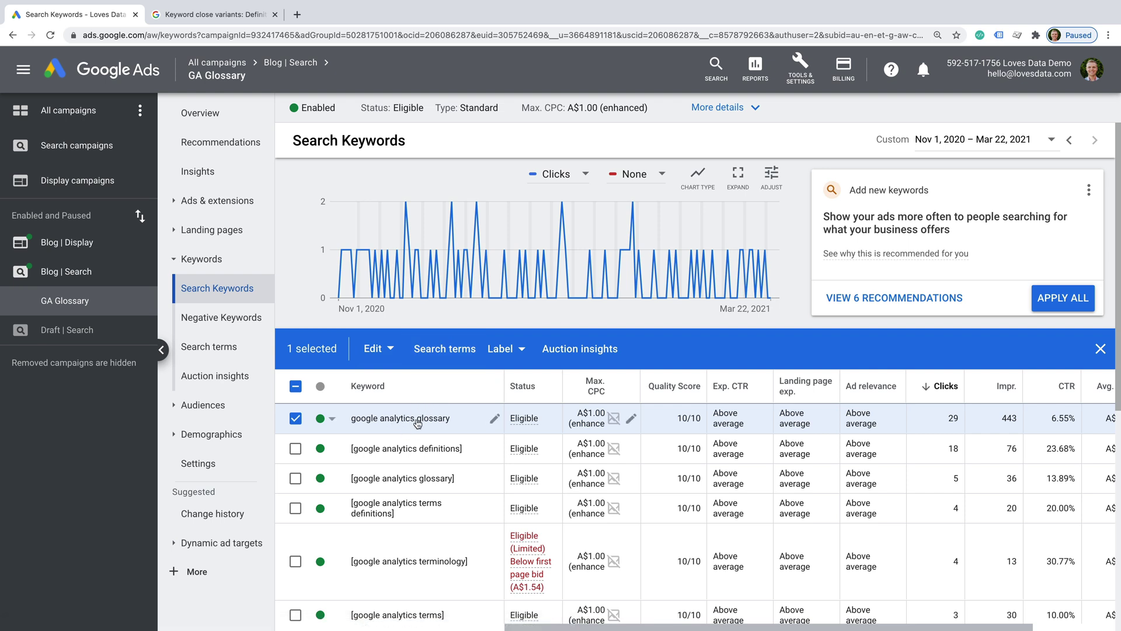
click(449, 351)
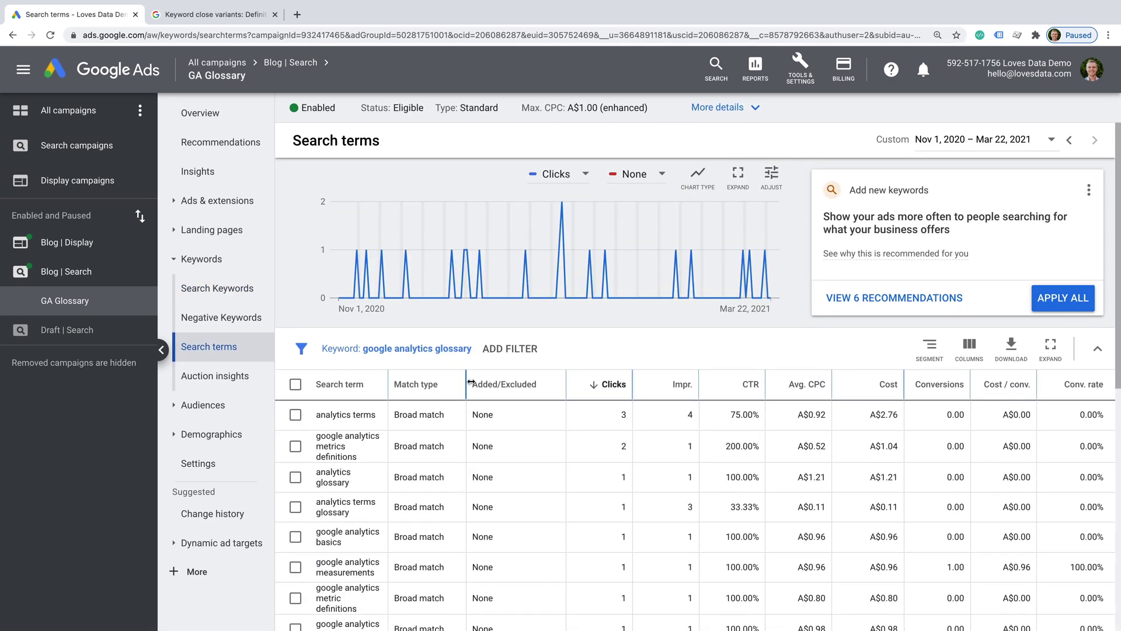
scroll(472, 383, down, 1)
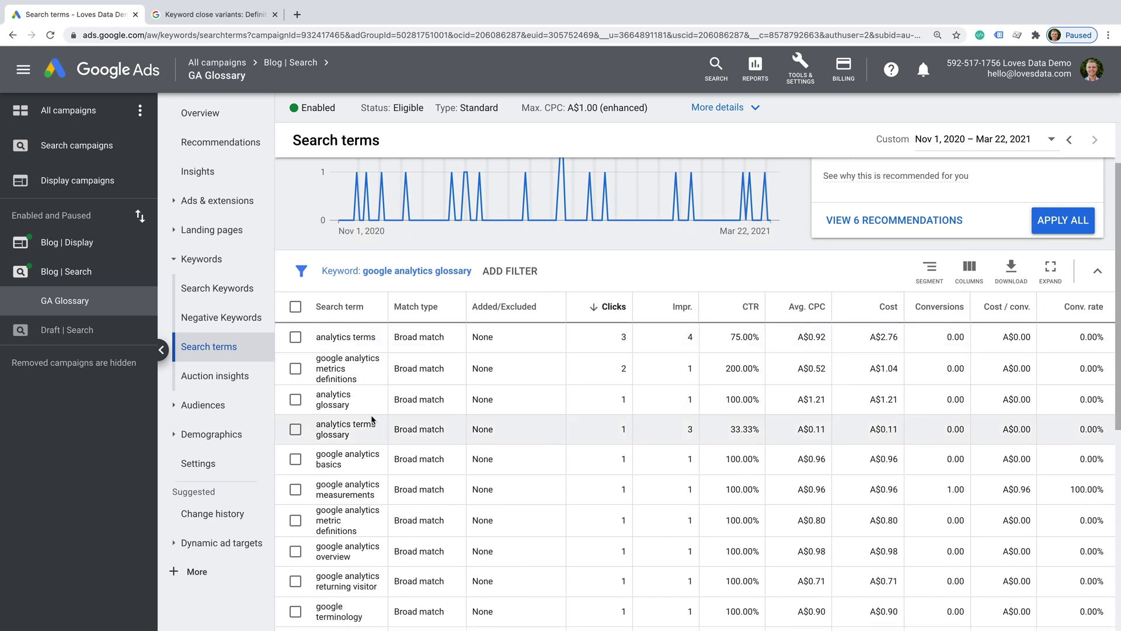
scroll(373, 425, down, 1)
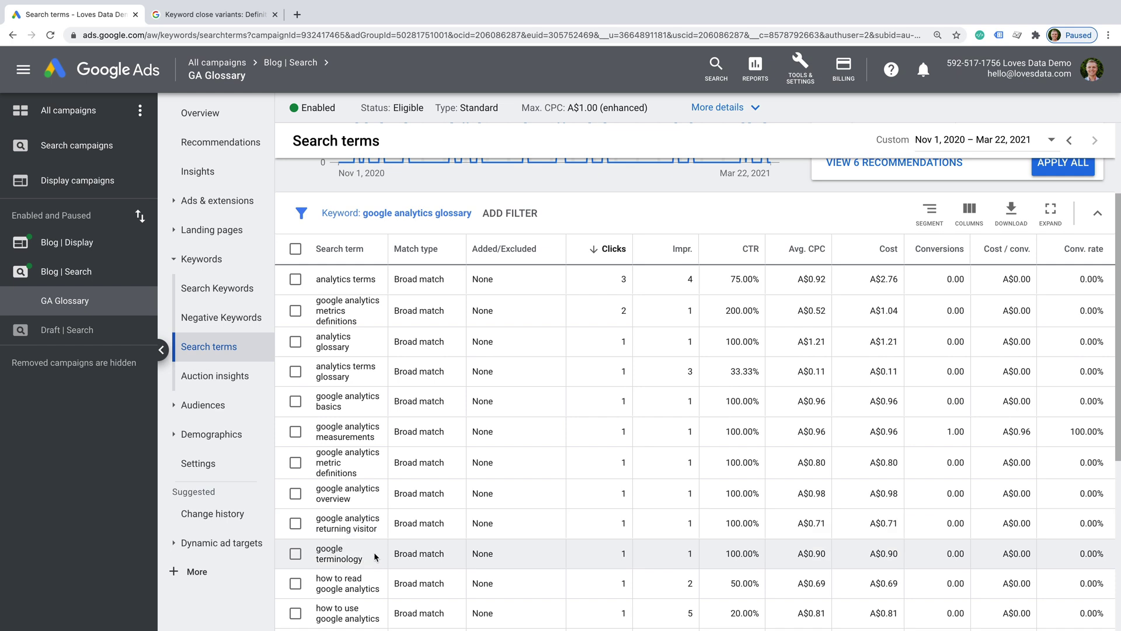
scroll(377, 556, down, 1)
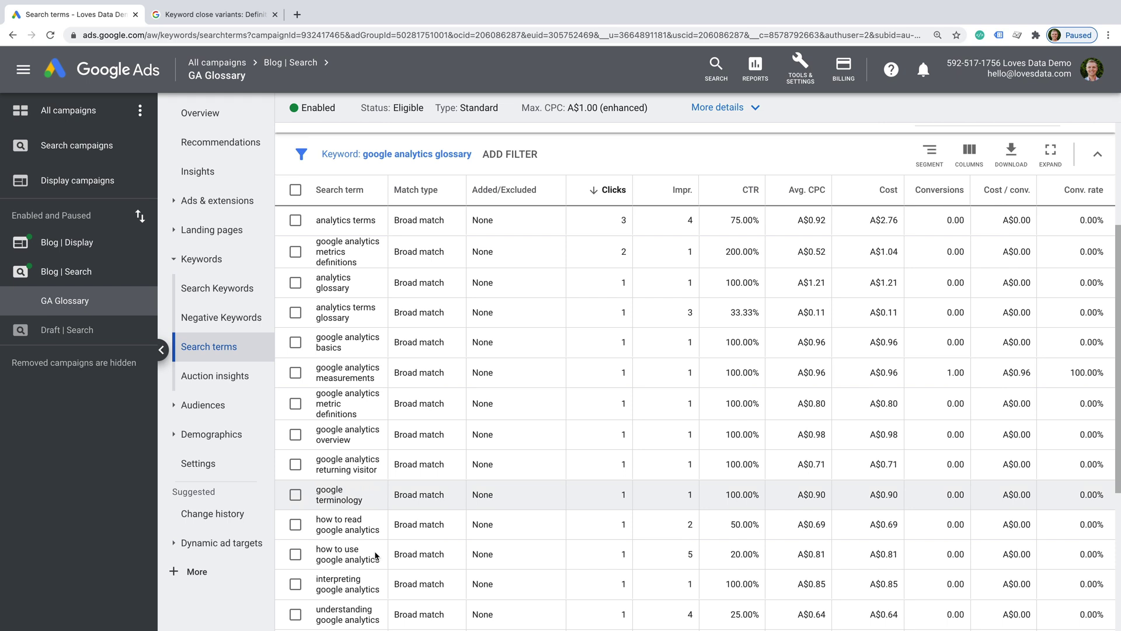
- Start adding search keywords to the GA Glossary ad group and enter "google analytics glossary" as a phrase match keyword
click(215, 289)
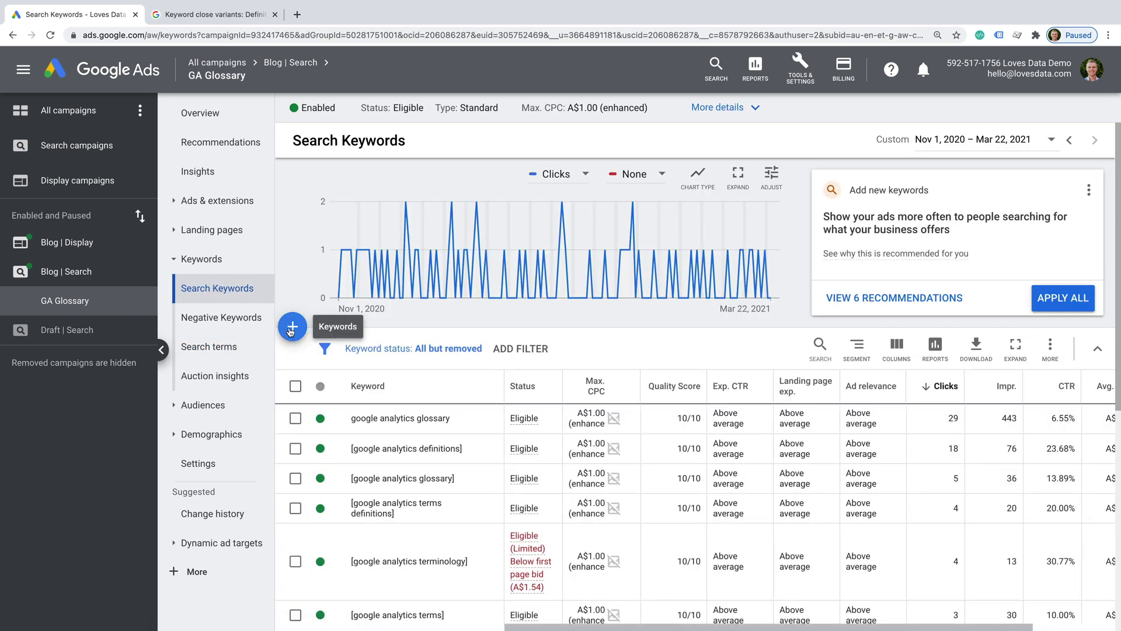
click(291, 328)
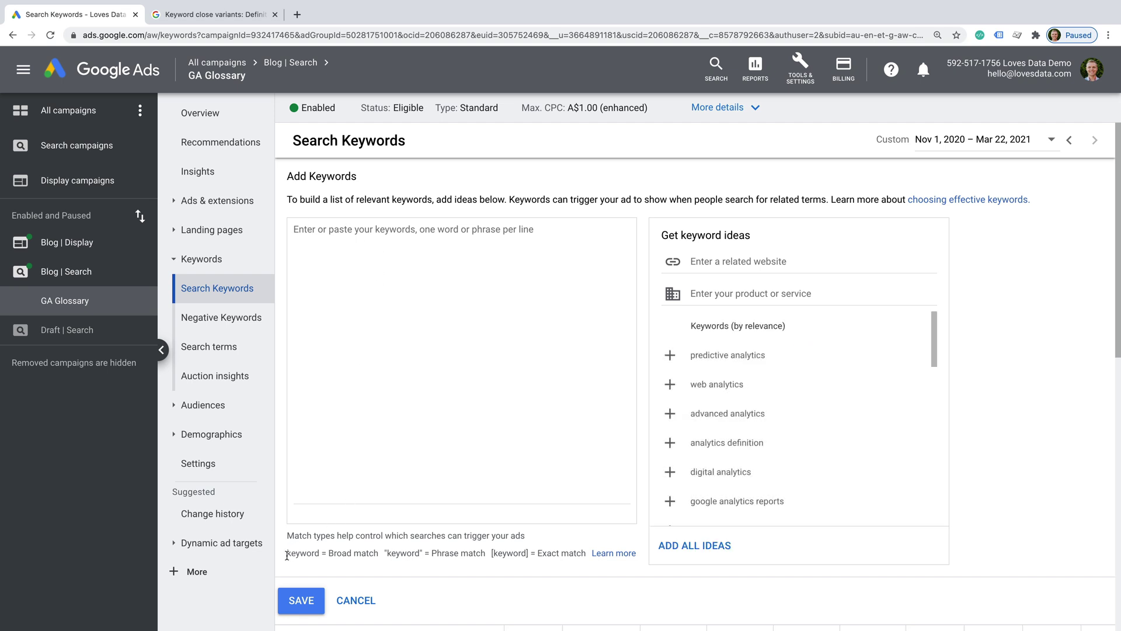
drag(287, 556, 586, 553)
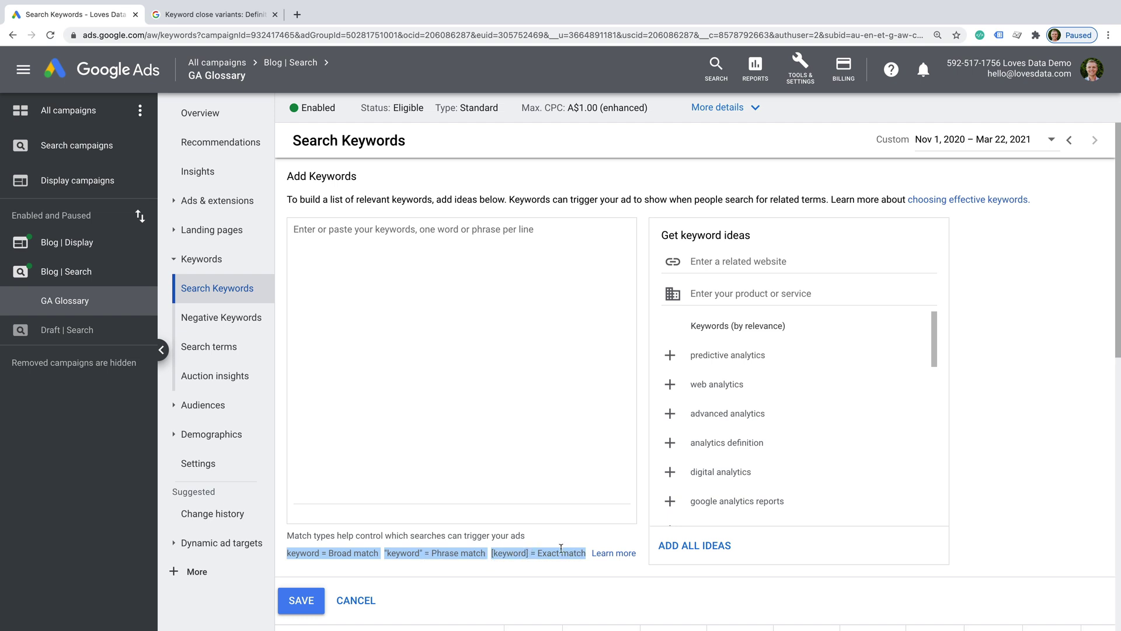
click(387, 373)
text(")
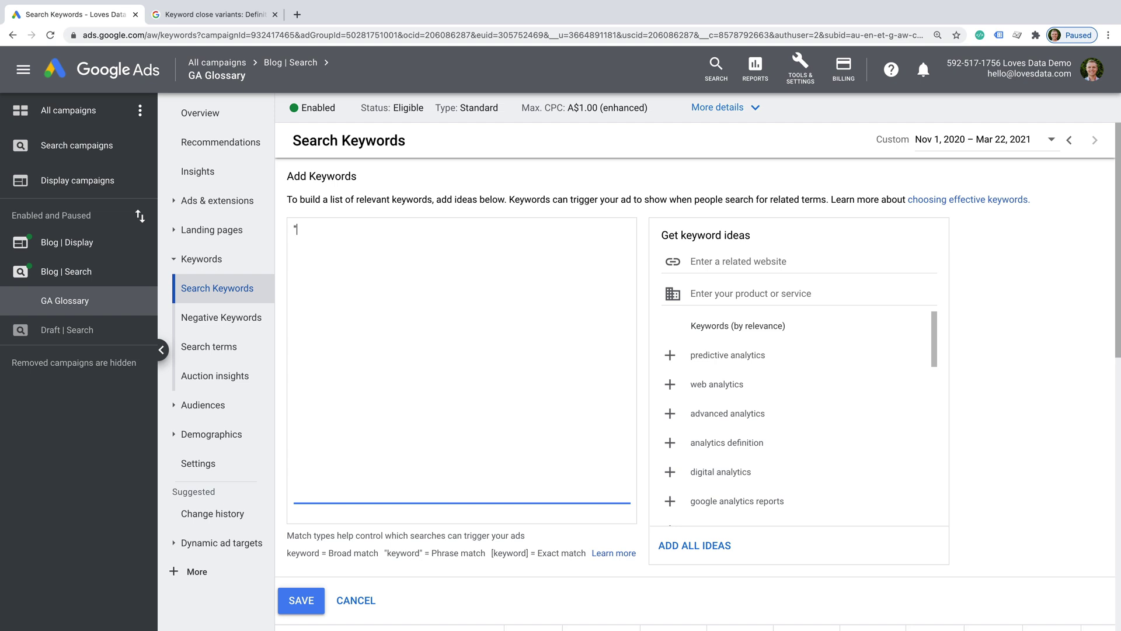
text(google analytics glossary)
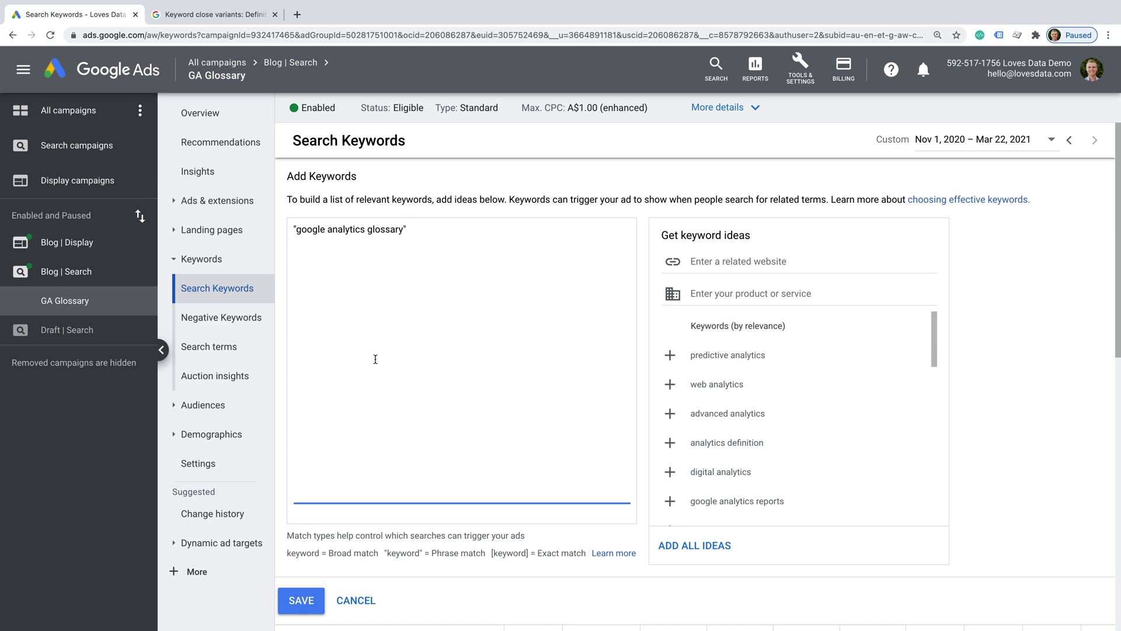
- Switch to the Google Ads Help article on keyword close variants and examine the phrase match variants, including plural forms and stemmings
click(213, 14)
scroll(271, 139, up, 5)
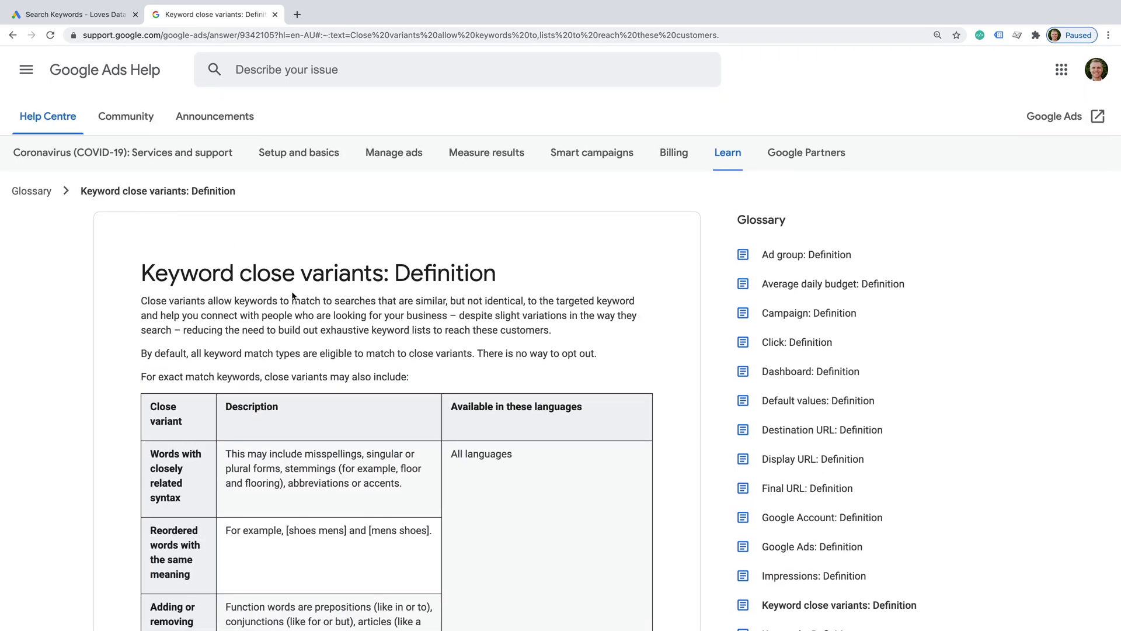
scroll(309, 309, down, 5)
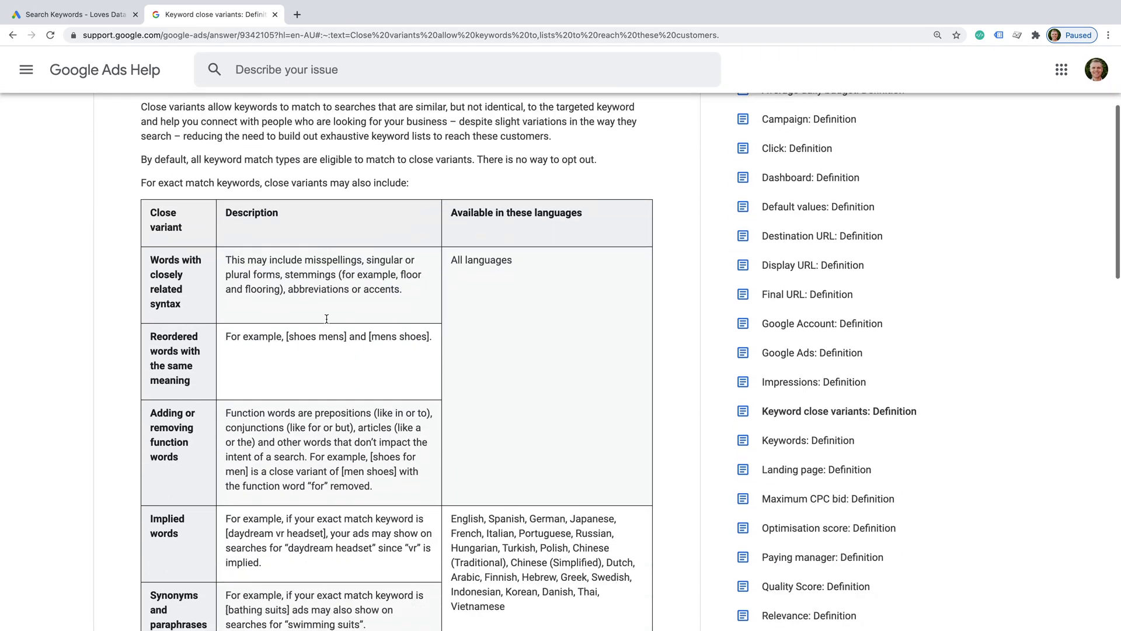
drag(331, 238, 261, 237)
scroll(262, 237, down, 2)
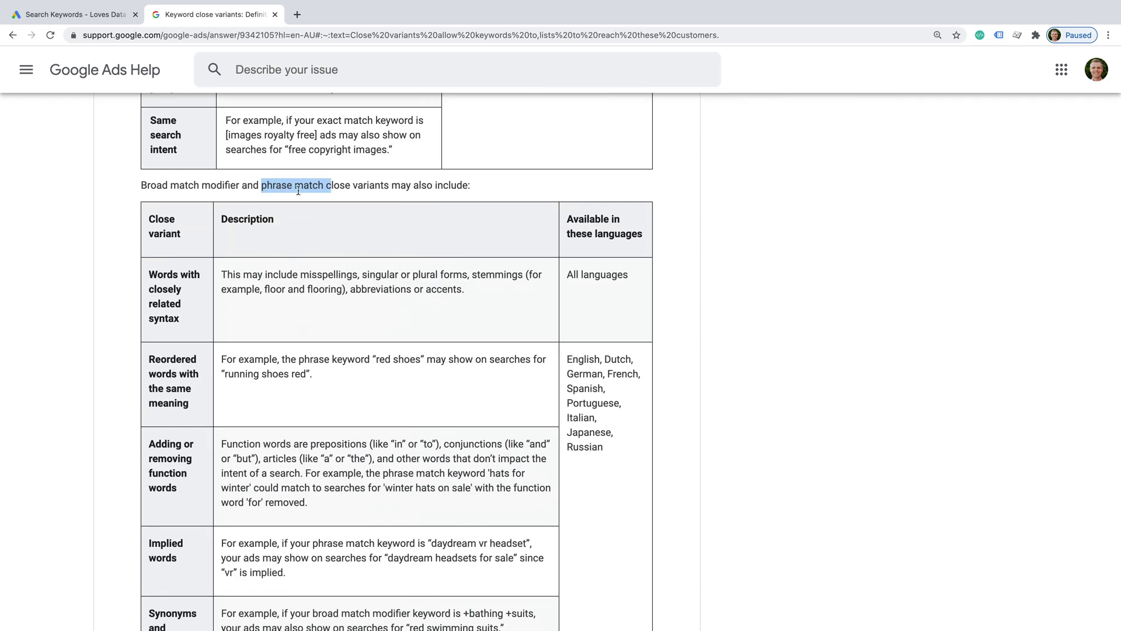
scroll(298, 256, down, 1)
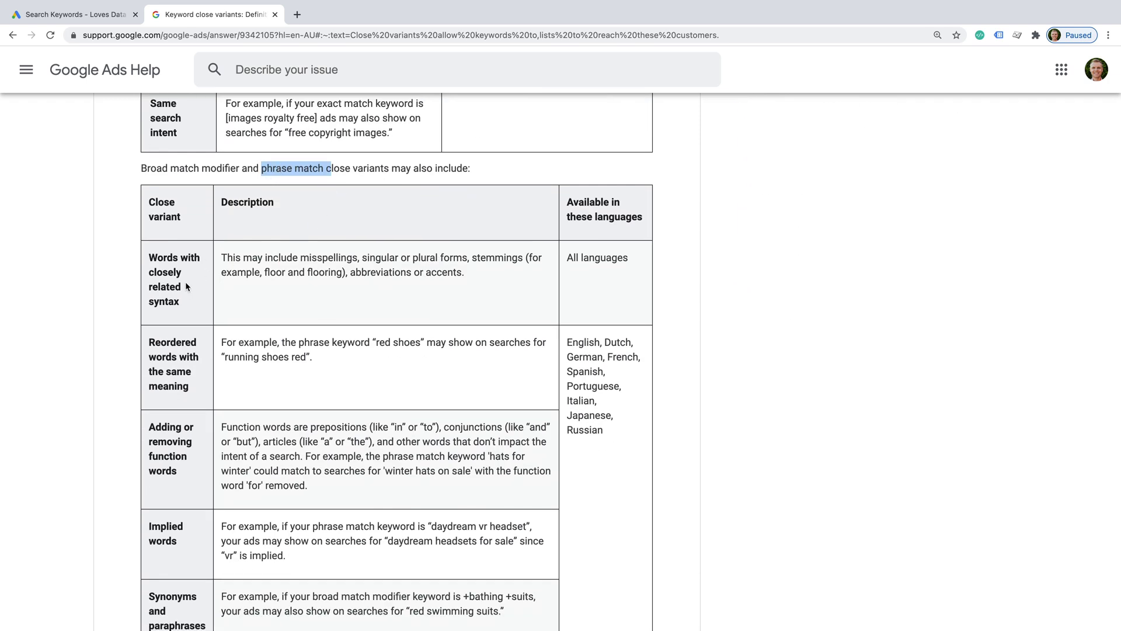
drag(301, 257, 448, 257)
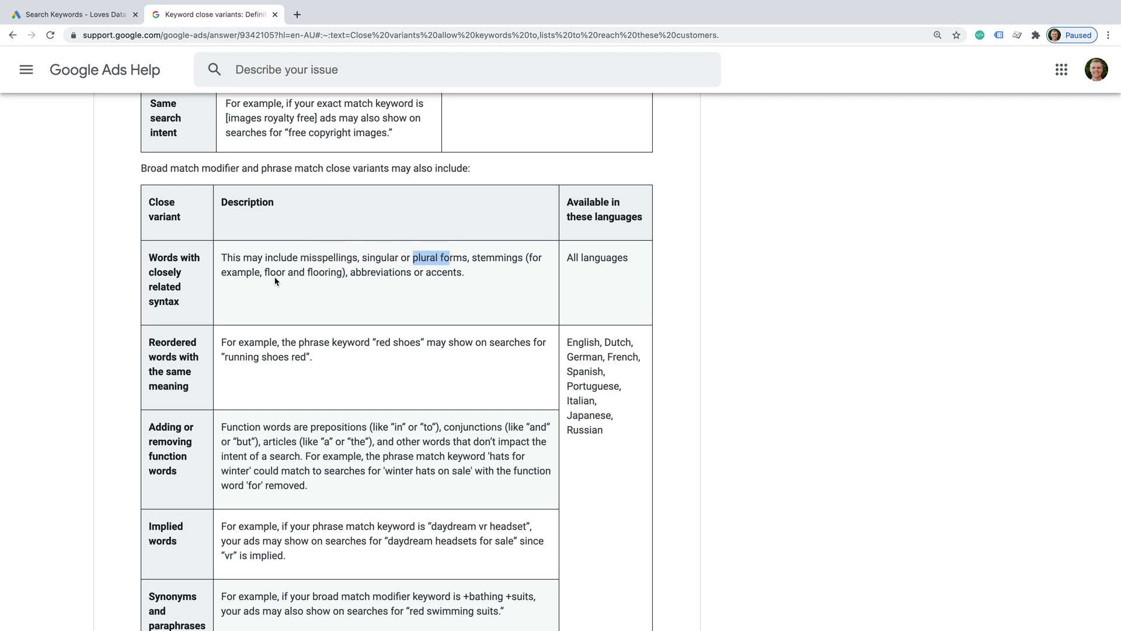
drag(265, 272, 344, 272)
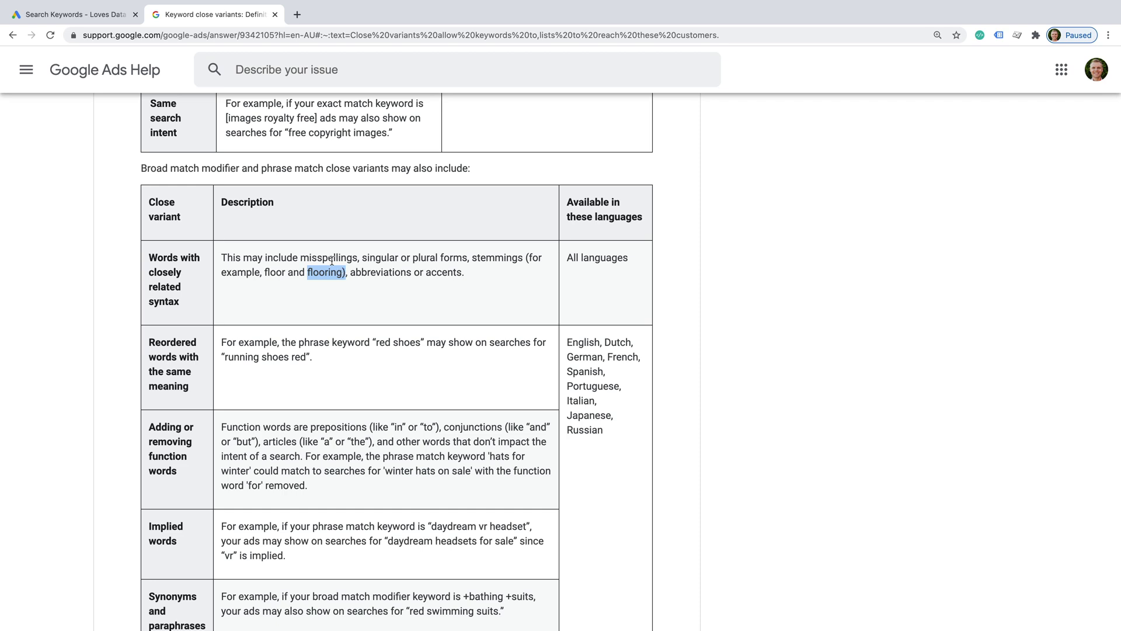
- Switch back to Google Ads and examine the search terms report for the google analytics glossary keyword
click(89, 16)
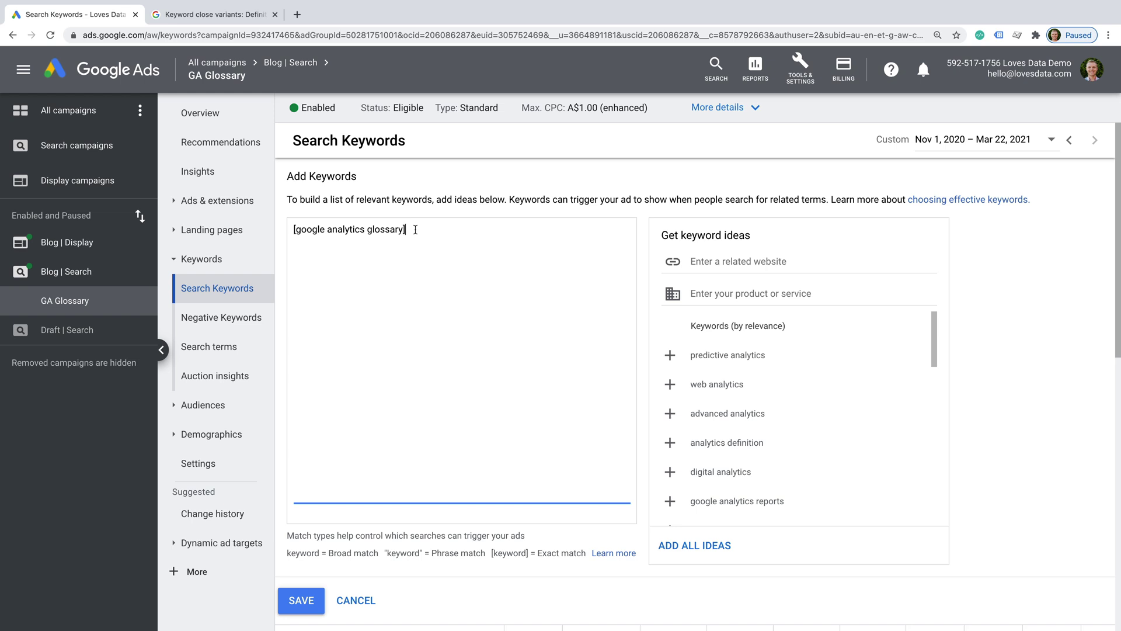
click(252, 349)
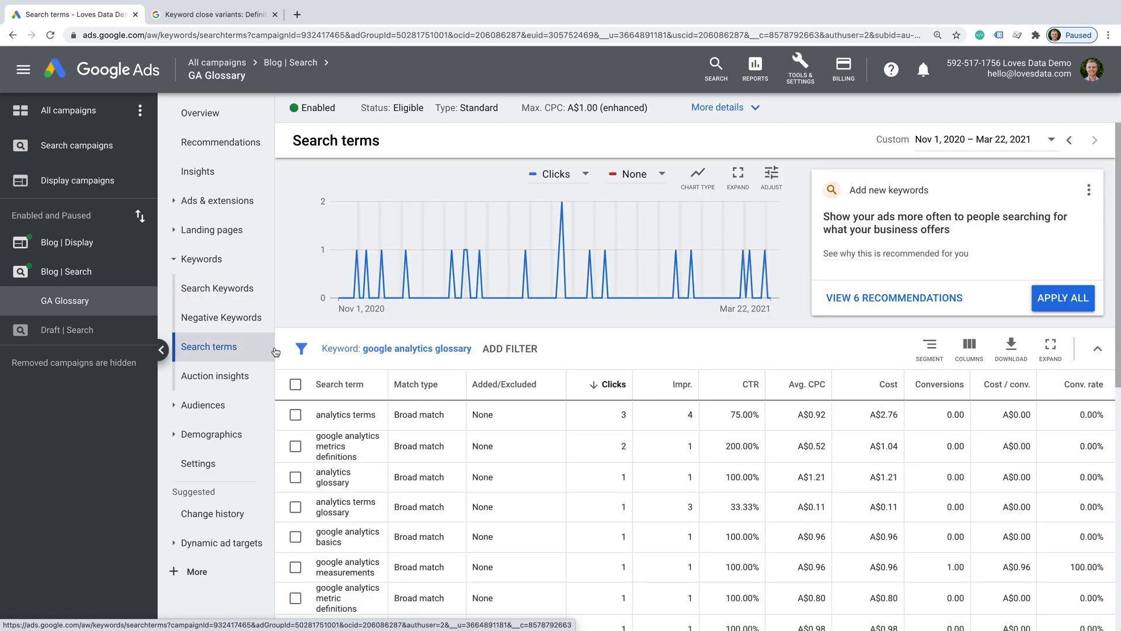
scroll(322, 354, down, 1)
scroll(321, 354, down, 2)
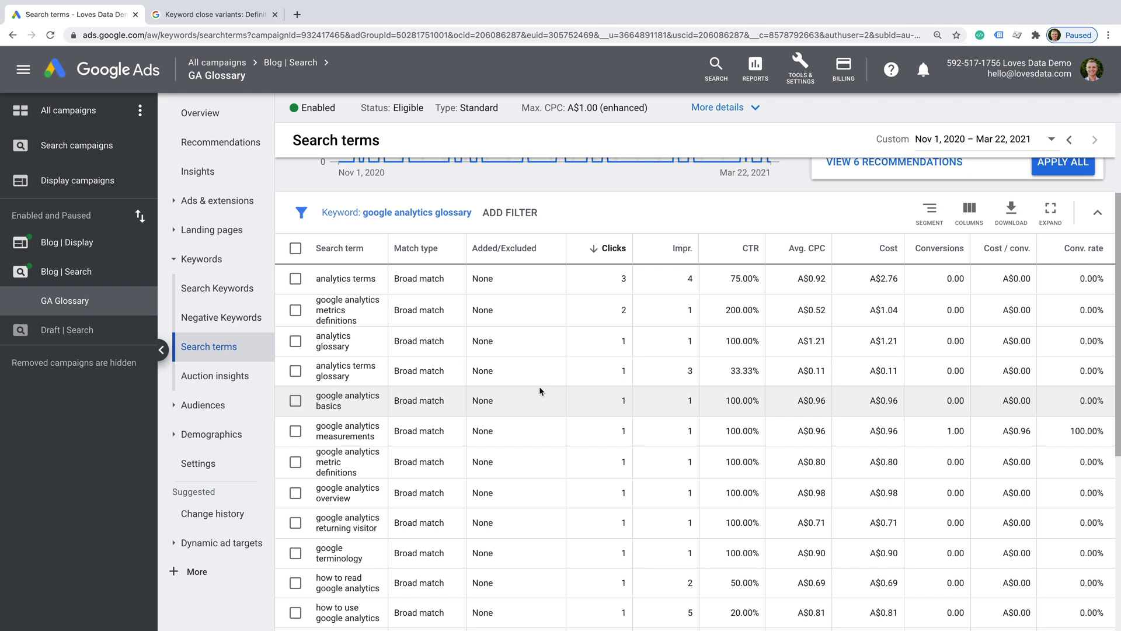
click(297, 342)
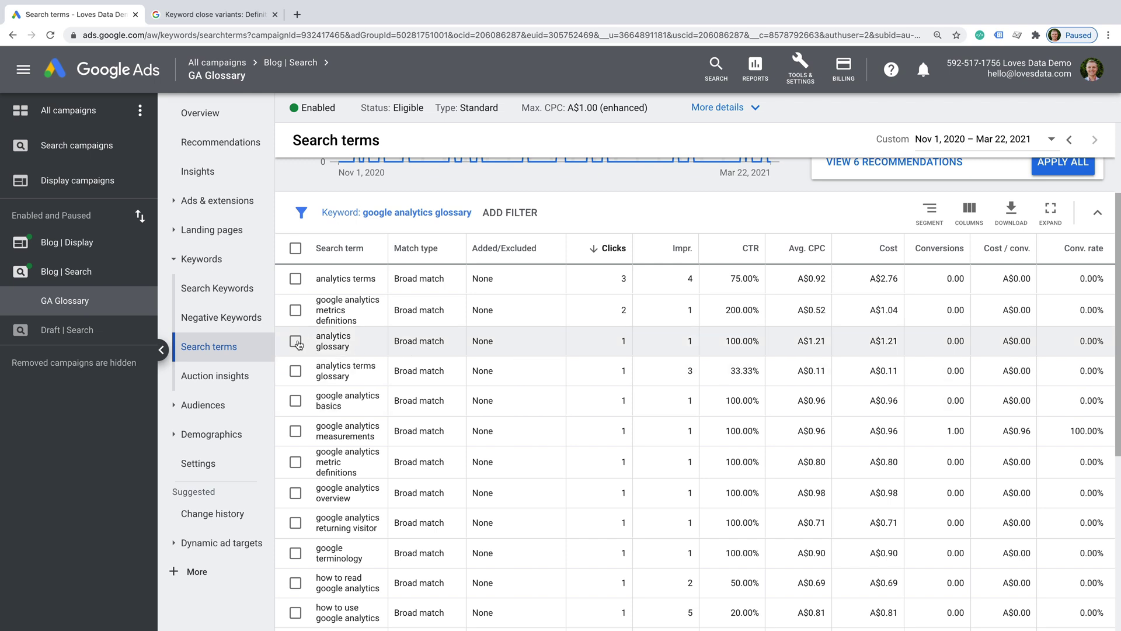
click(296, 342)
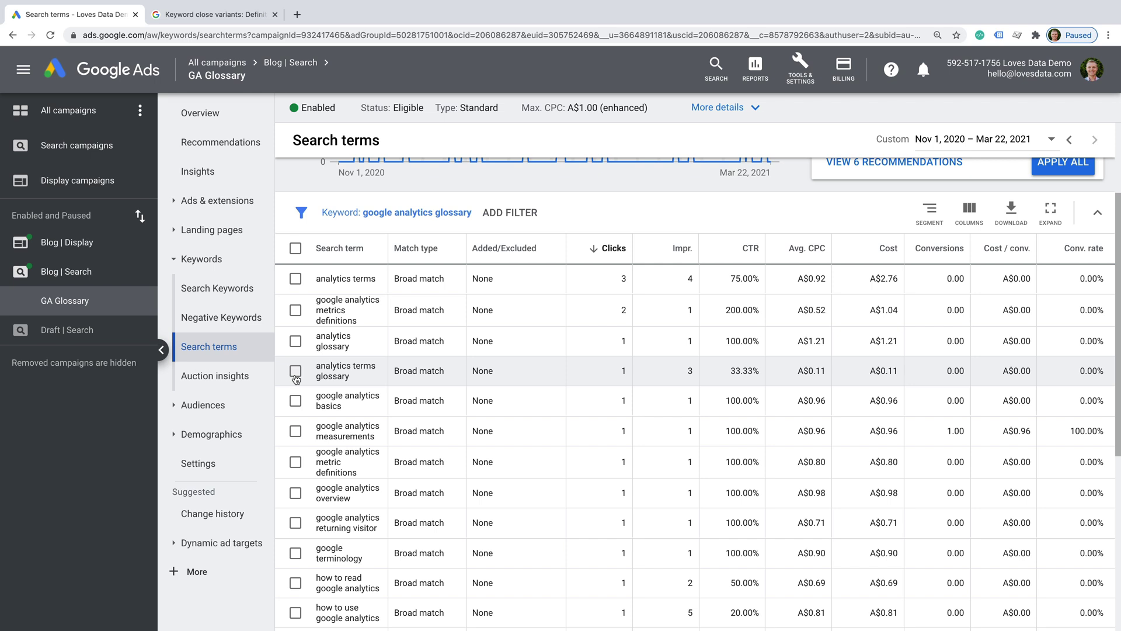
- Add the search term analytics terms as an exact match negative keyword at campaign level
click(296, 278)
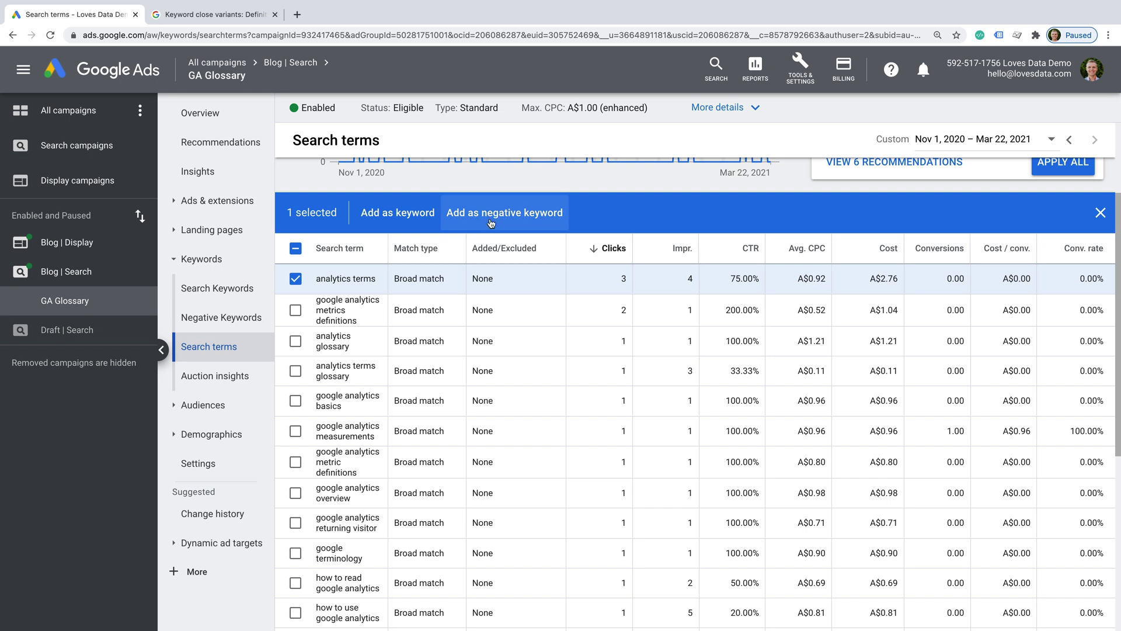
drag(315, 278, 383, 281)
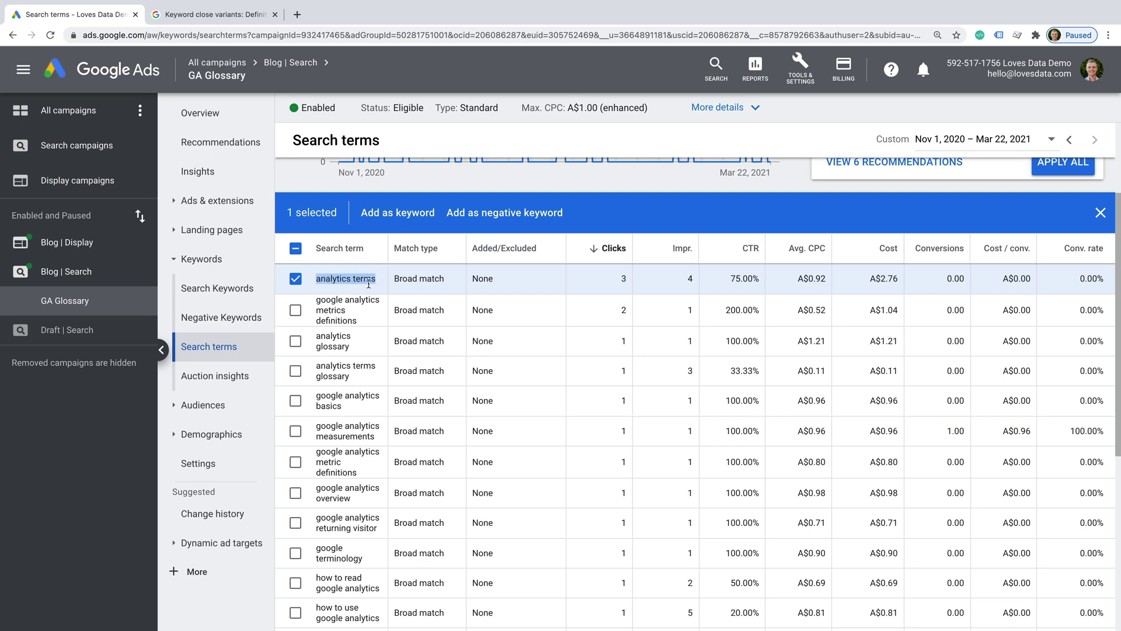
click(486, 214)
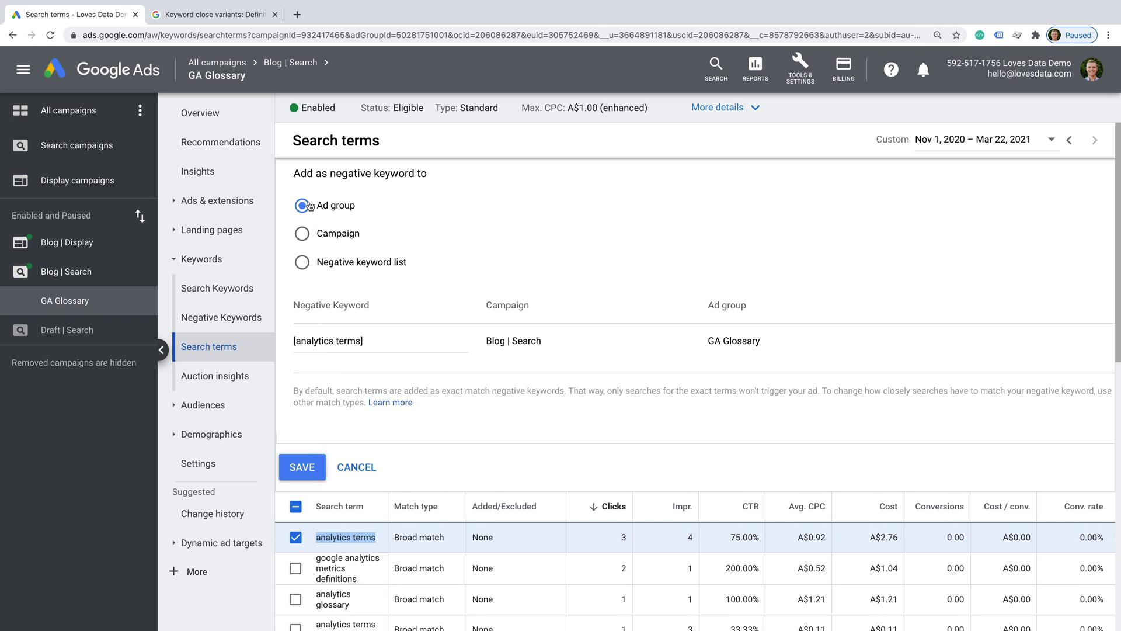
click(303, 235)
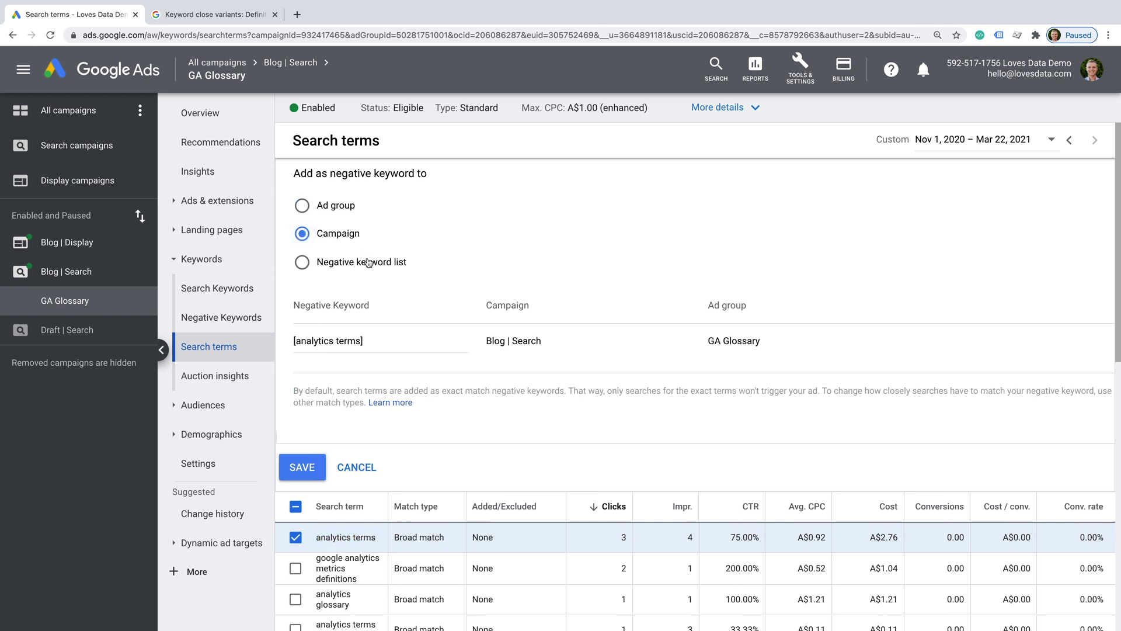
click(303, 466)
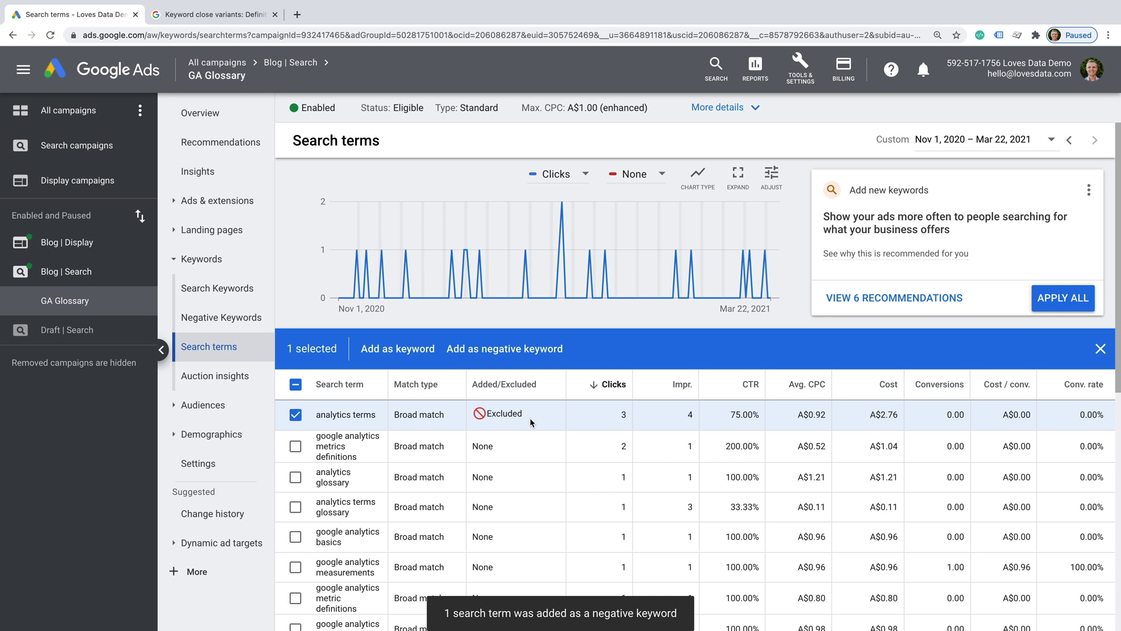
- Add free and discount as broad match negative keywords to the GA Glossary ad group
click(233, 323)
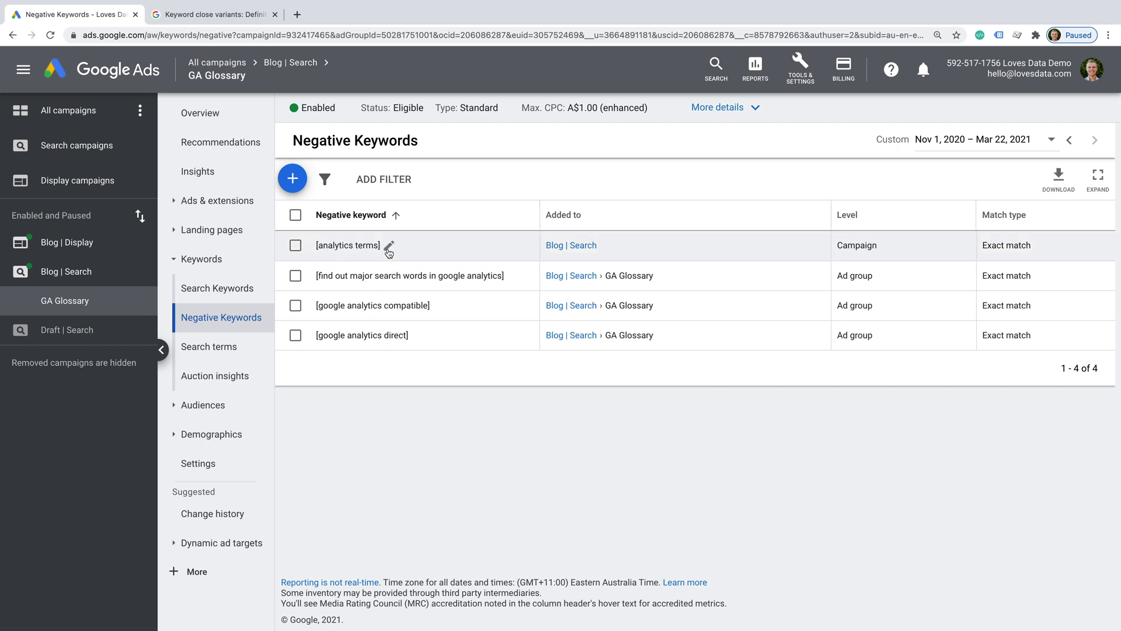
click(294, 179)
click(344, 372)
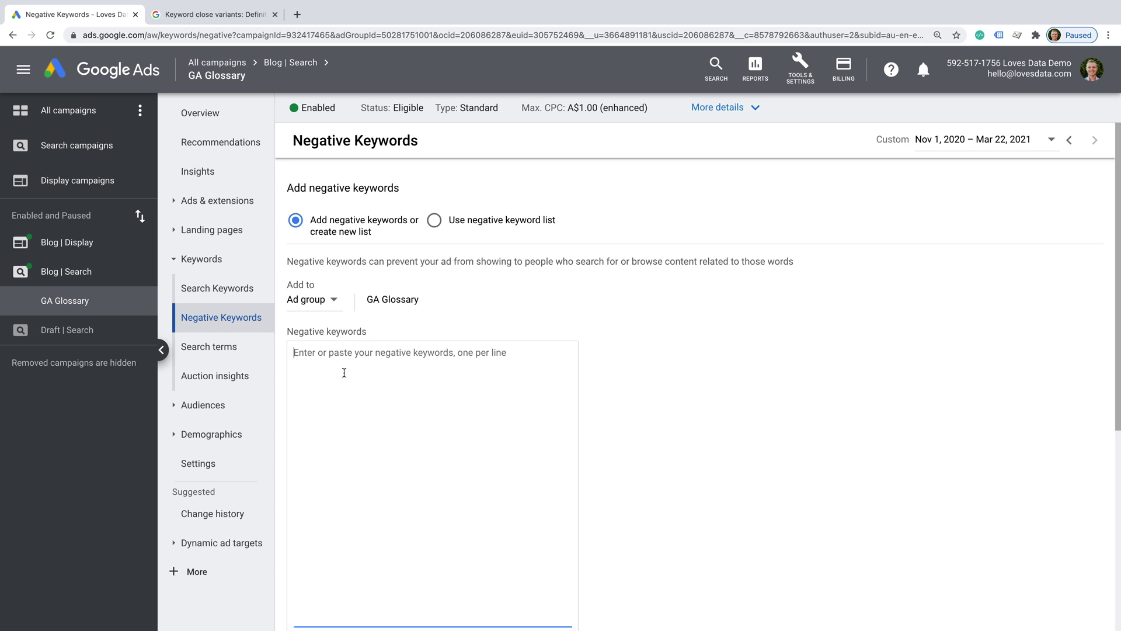
text(free )
text(discount)
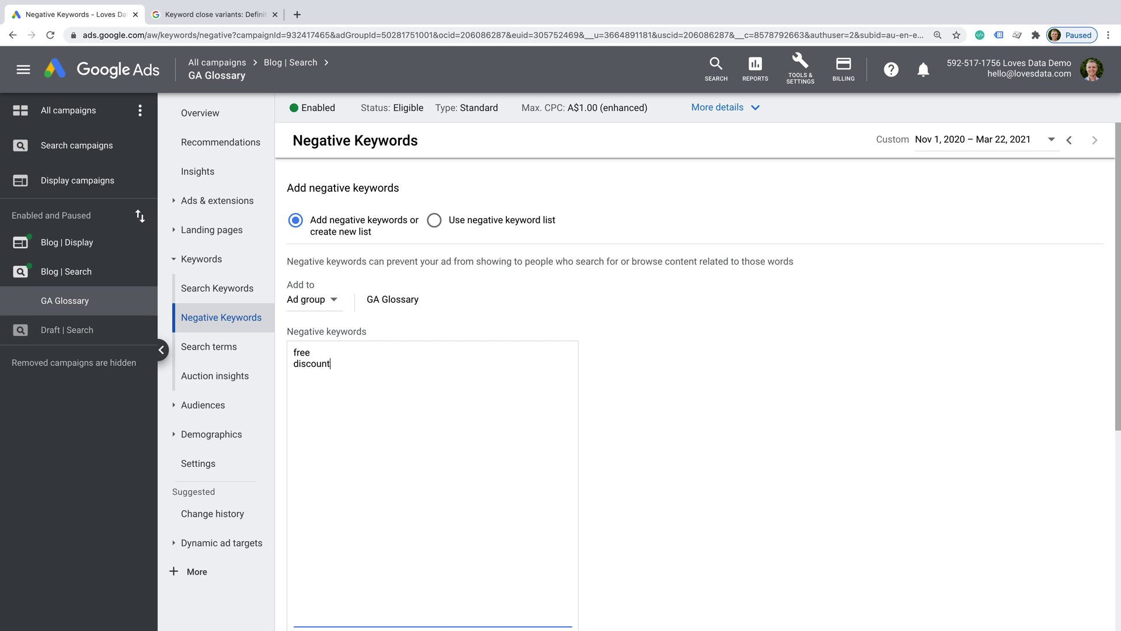
scroll(627, 377, down, 3)
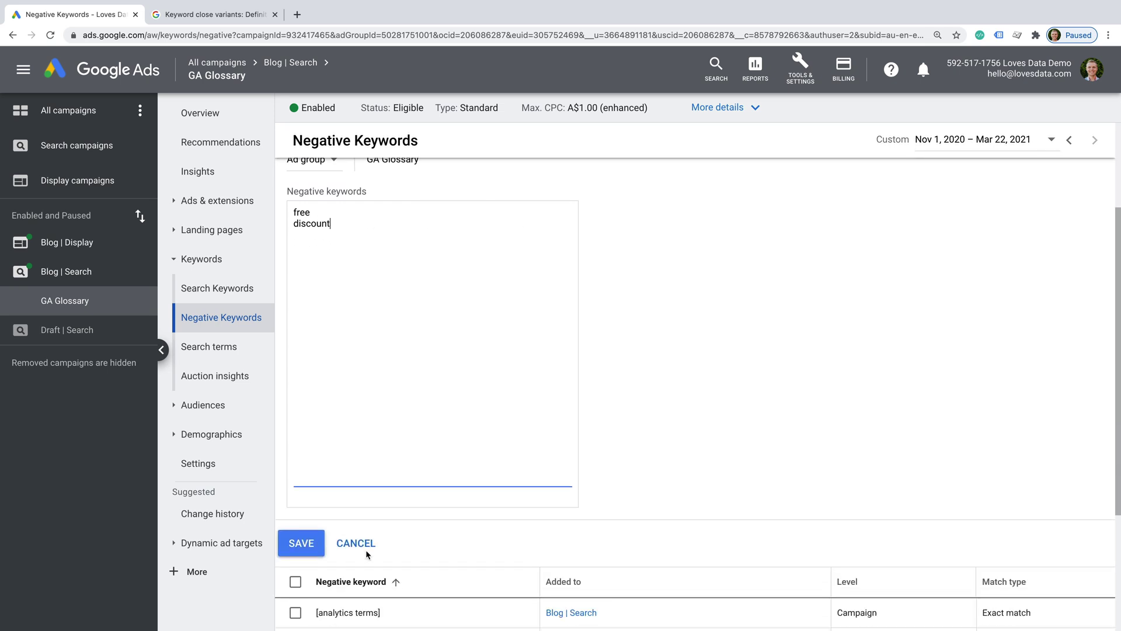
click(304, 542)
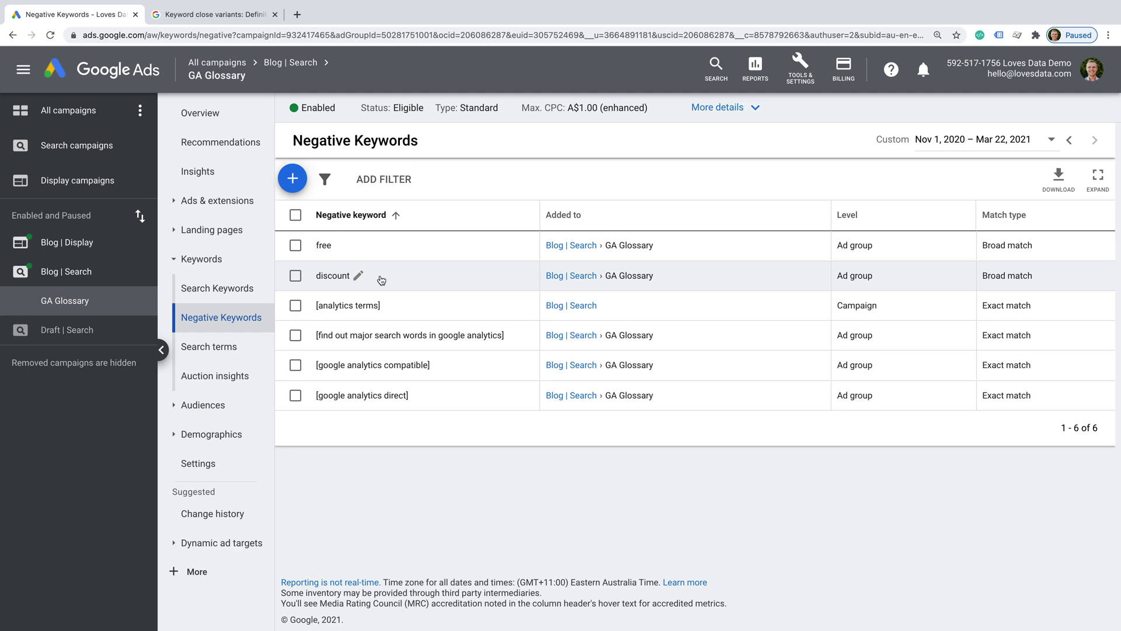
- Enter google analytics glossary in broad, phrase and exact match forms, one per line, as new search keywords for the GA Glossary ad group
click(228, 288)
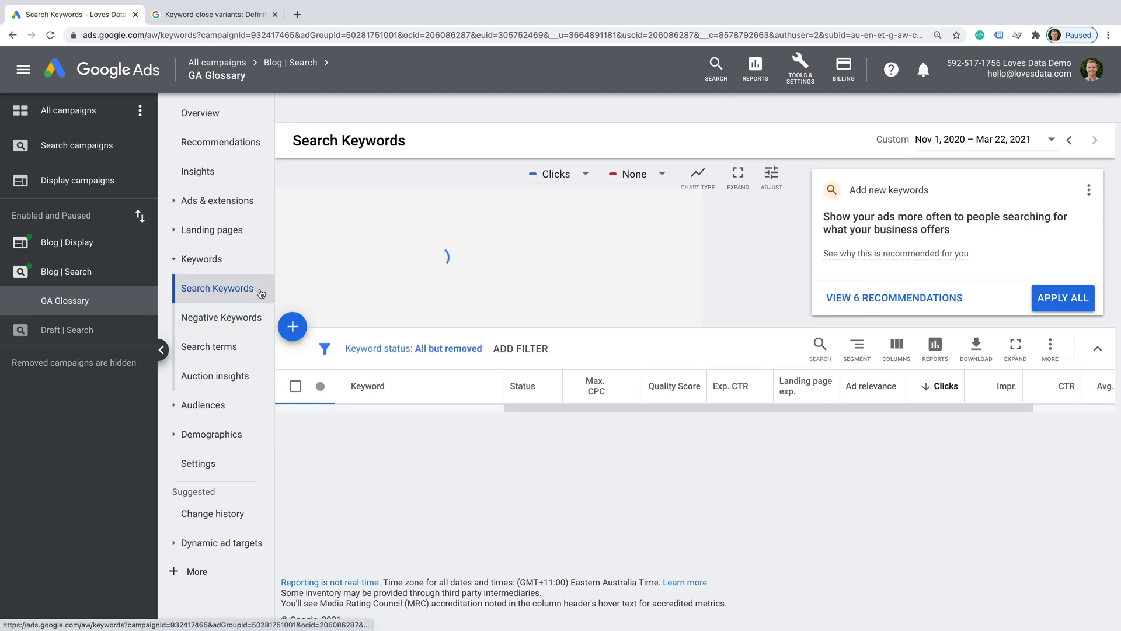
click(293, 324)
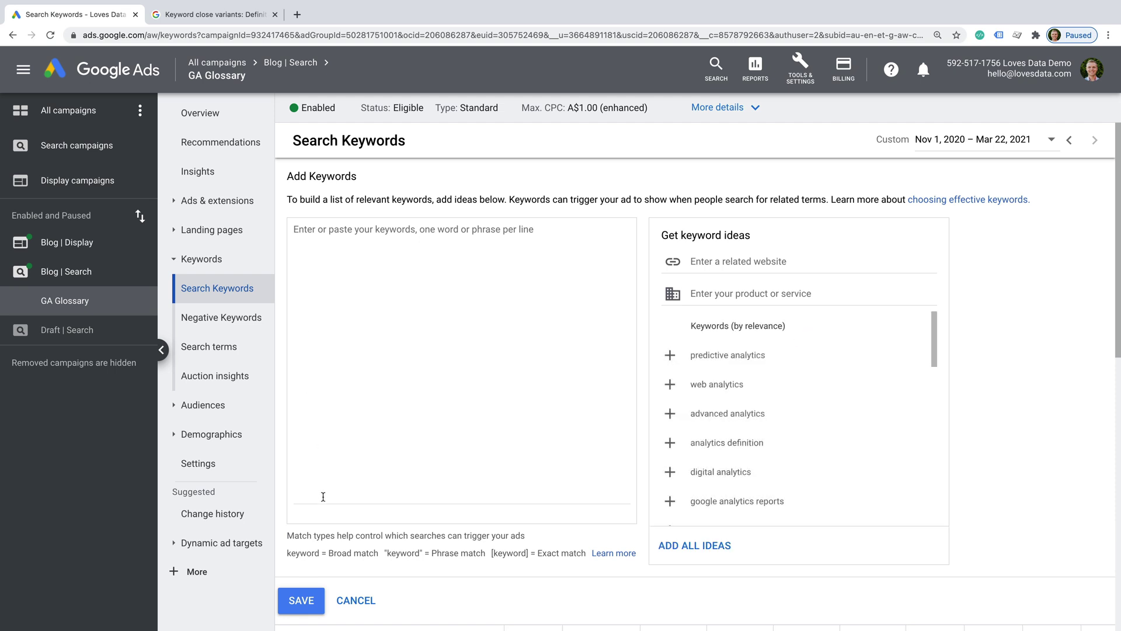
click(335, 343)
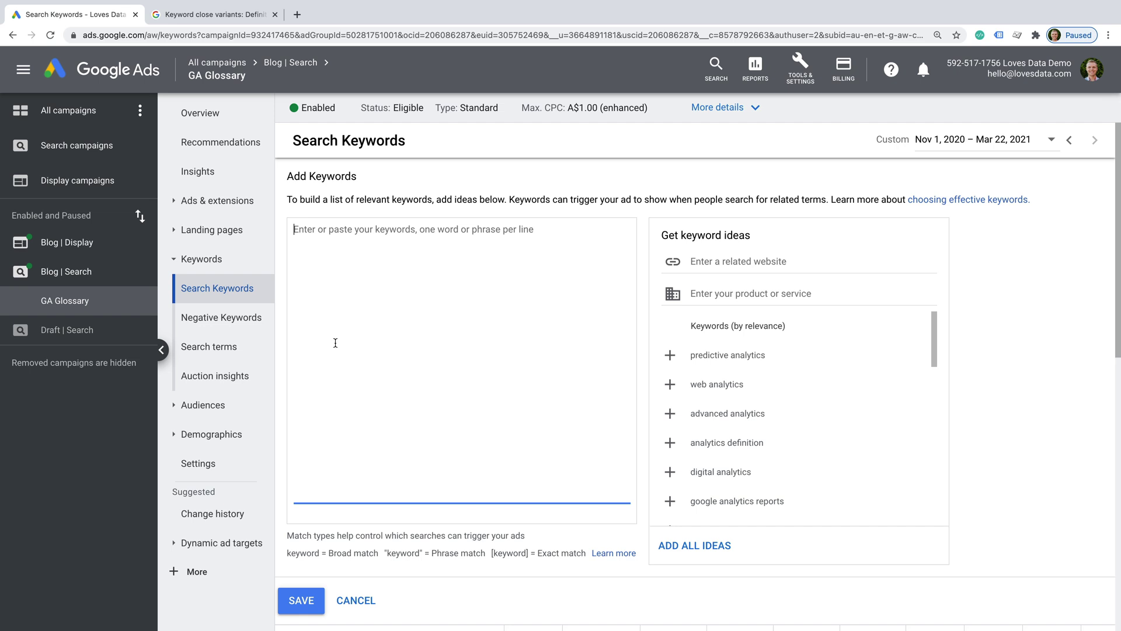
text(google analytics glossary)
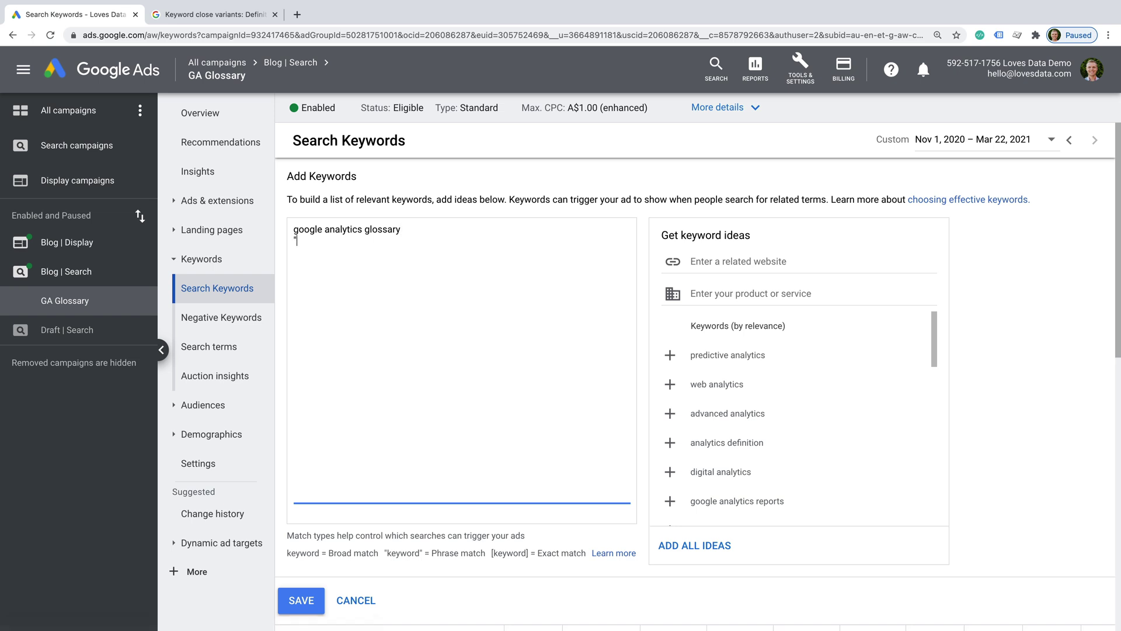
text(google analytics glossary")
key(Return)
text([)
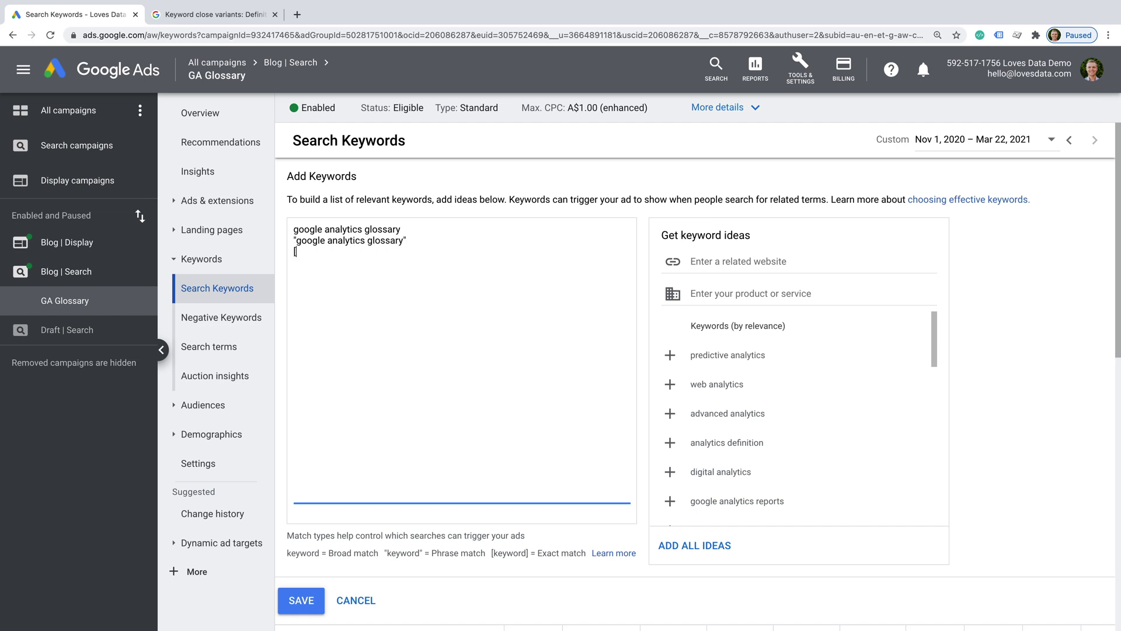
text(google analytics glossary)
text(])
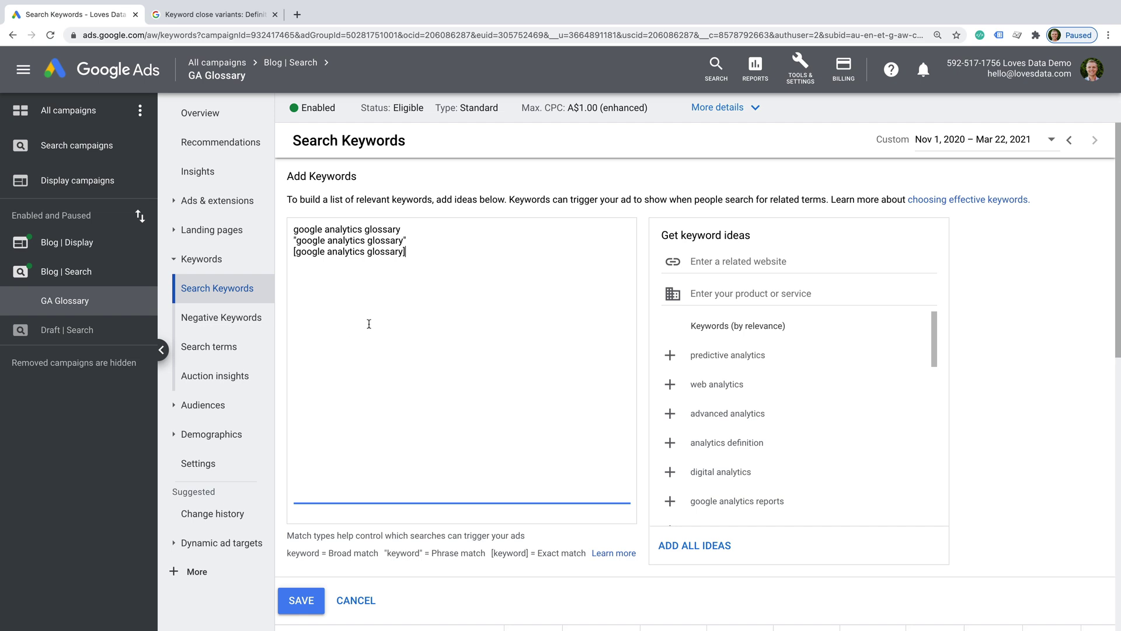
- Insert the broad match modifier keyword +google +analytics glossary on a new line between the phrase match and exact match keywords
click(413, 240)
key(Return)
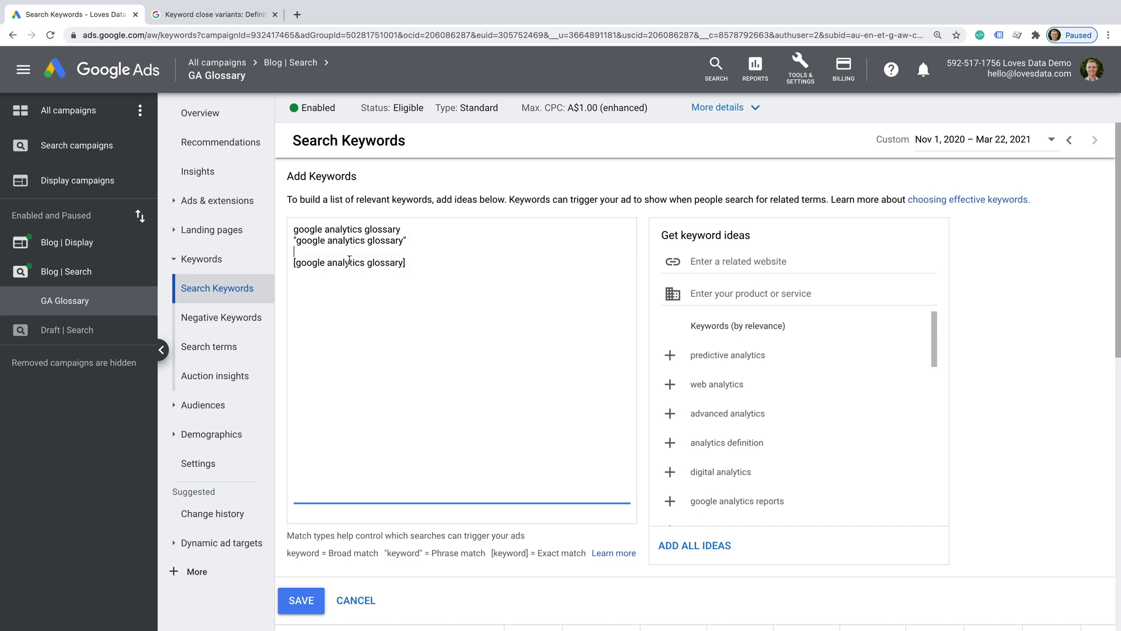
text(google analytics glossary)
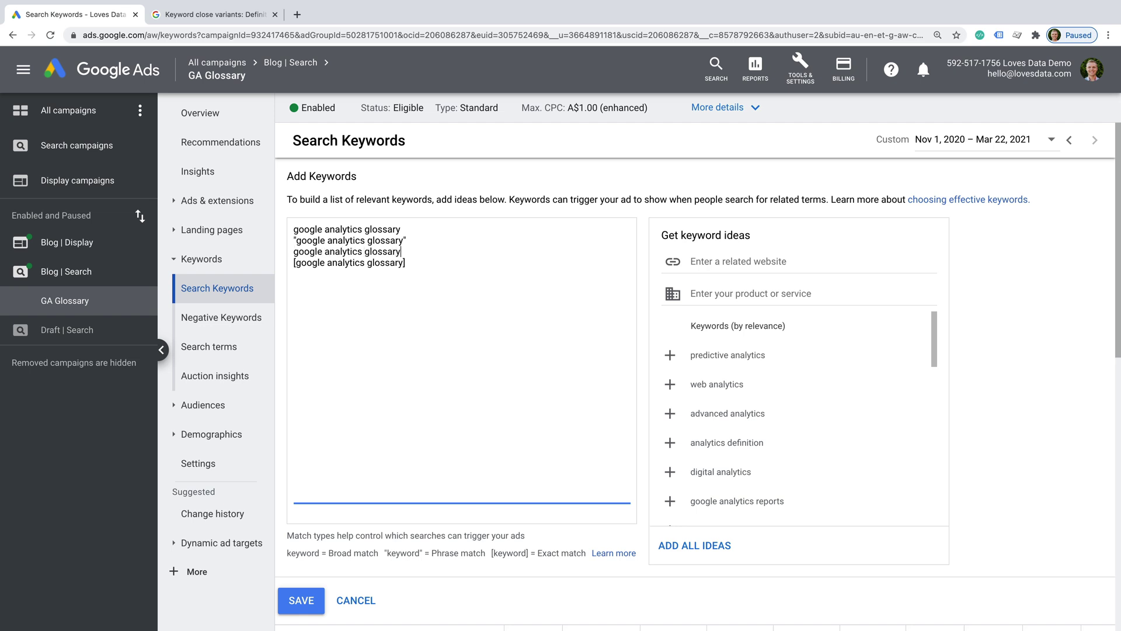
click(326, 253)
text(+)
key(Home)
text(+)
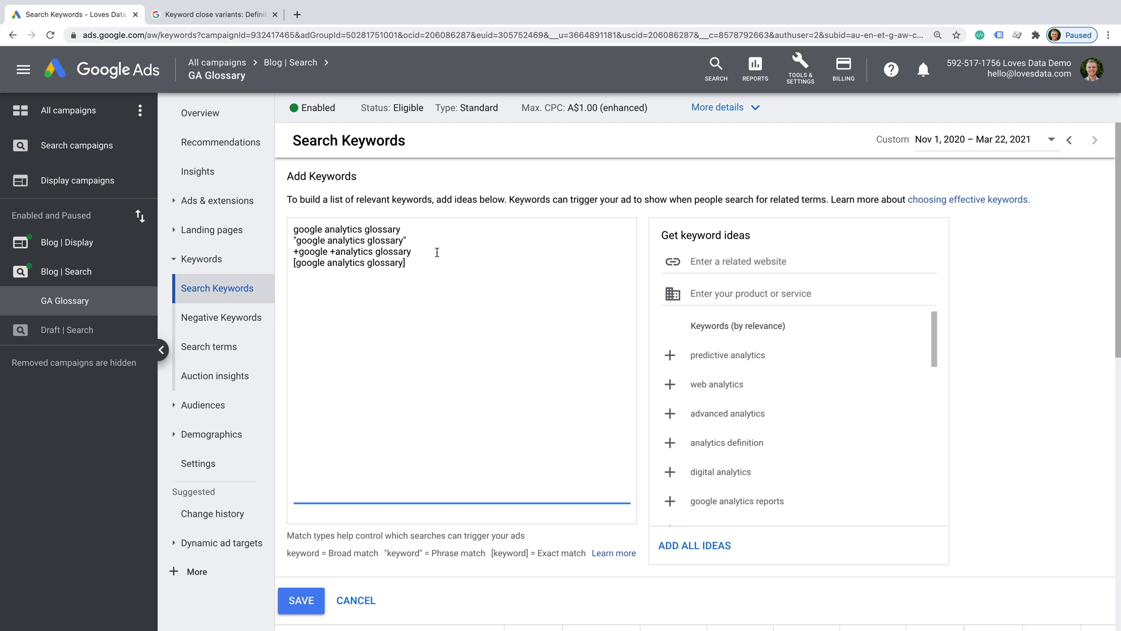
- Remove the +google +analytics glossary keyword and its empty line from the new keyword list
drag(437, 253, 285, 253)
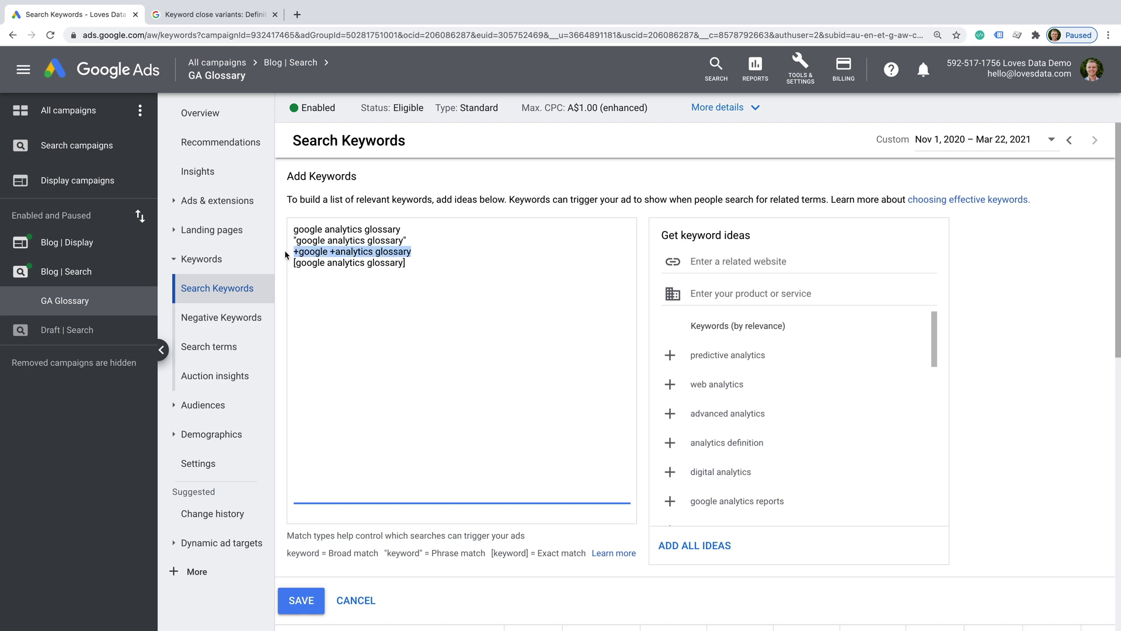
key(BackSpace)
key(BackSpace)
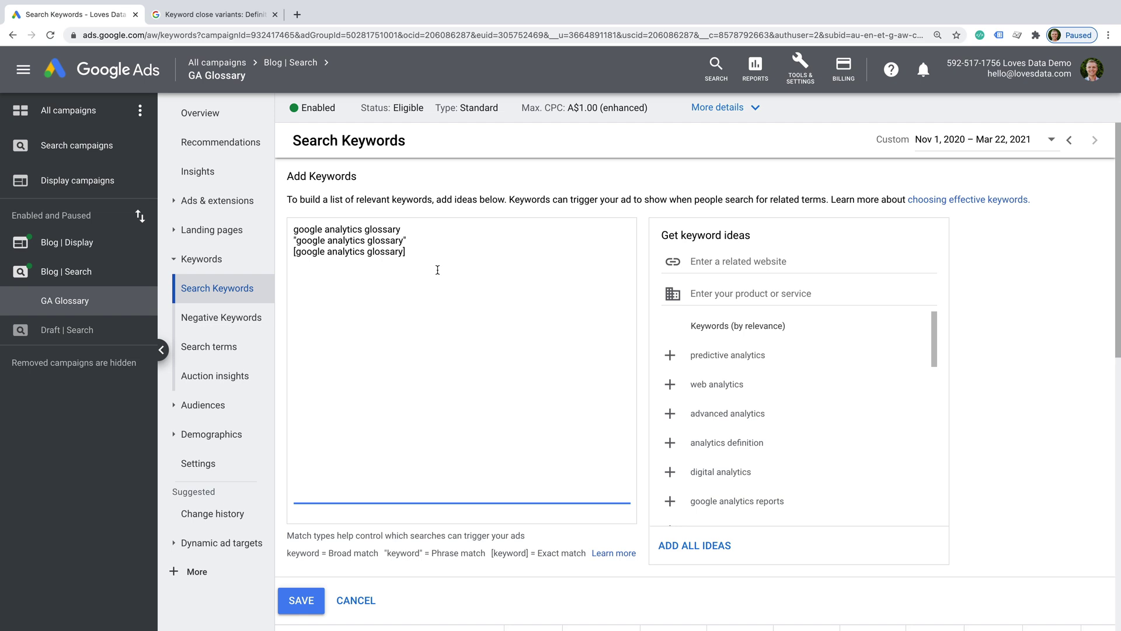